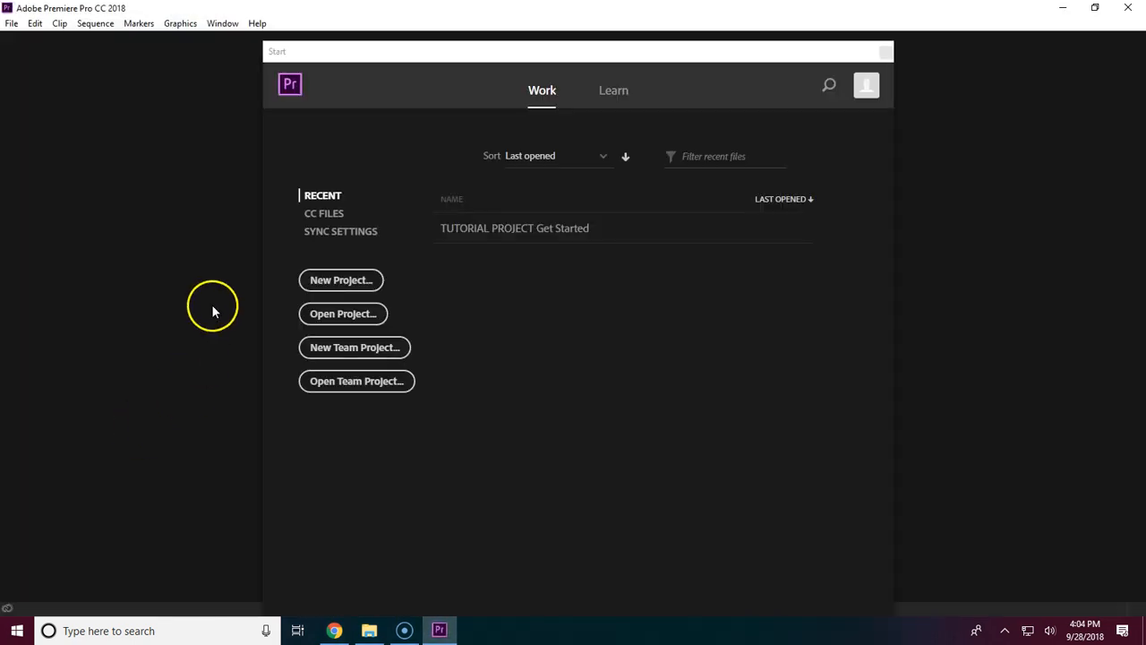
Start a new project named "180928 All About Me Video yourname" located in Documents' "180924 All About Me - The Video Project Folder"
click(362, 280)
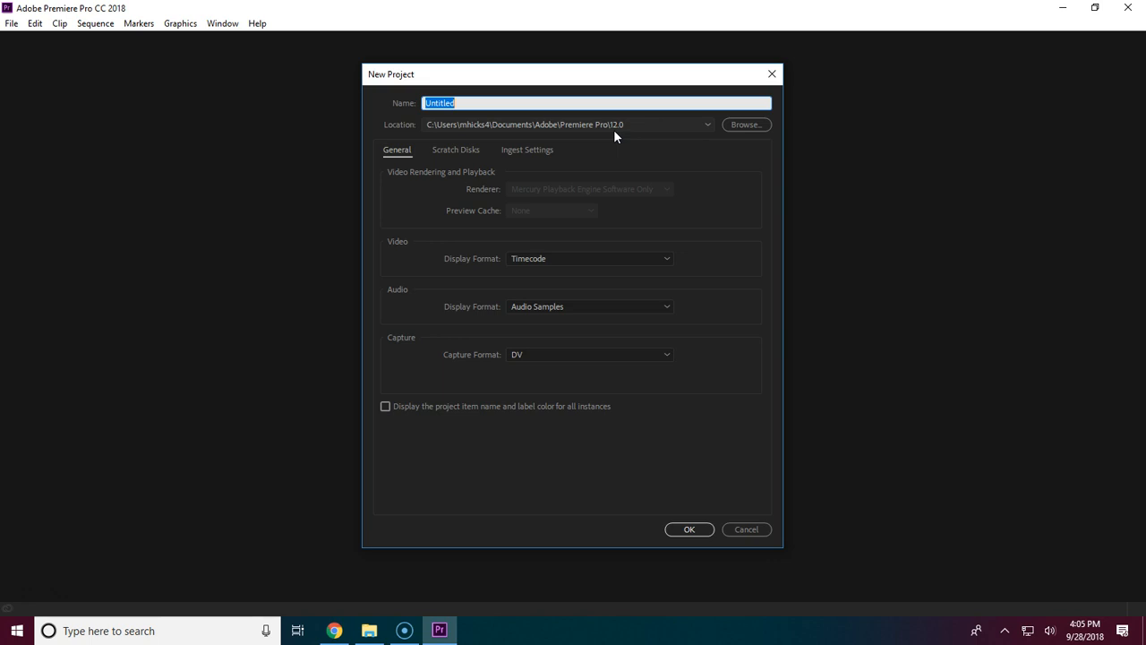
text(180)
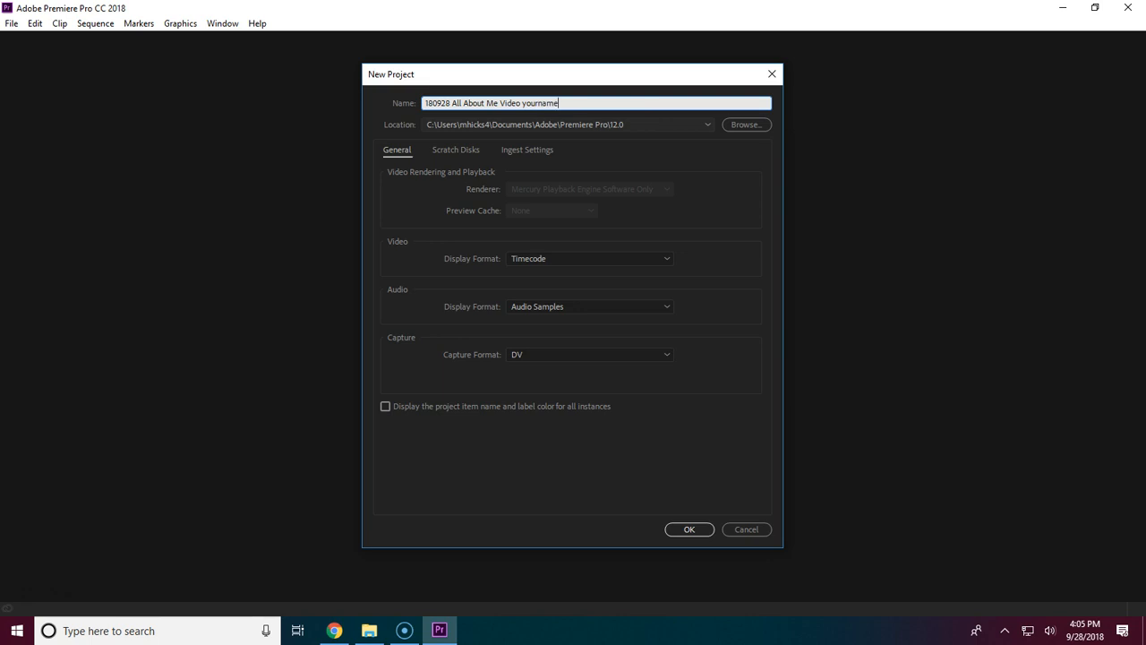
click(744, 126)
click(743, 127)
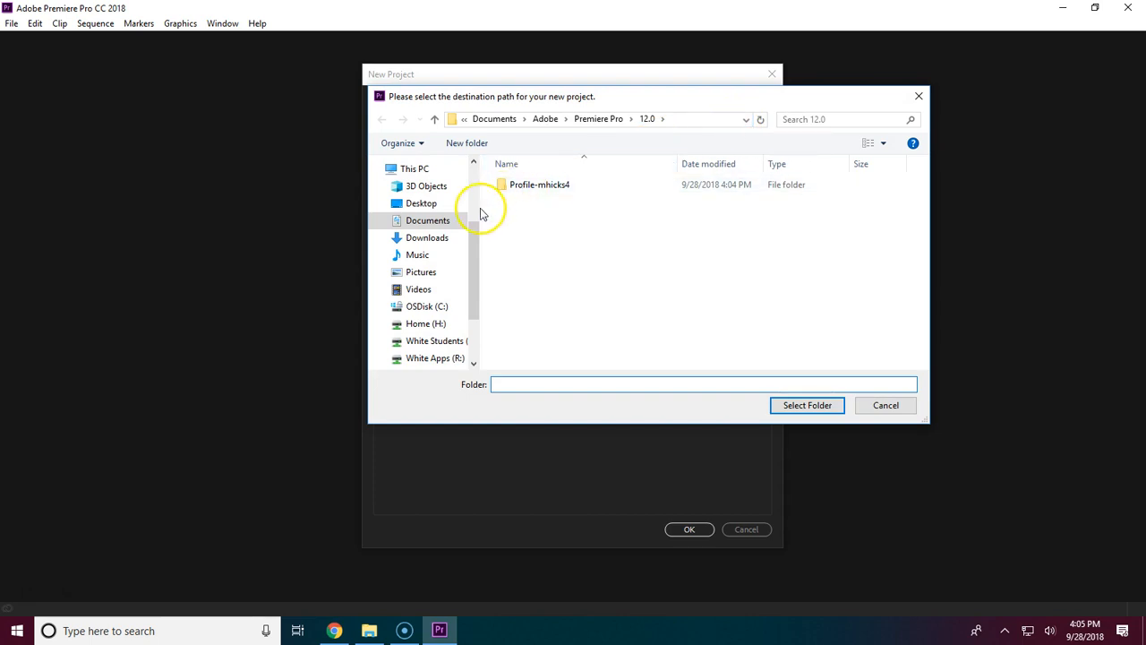
click(382, 221)
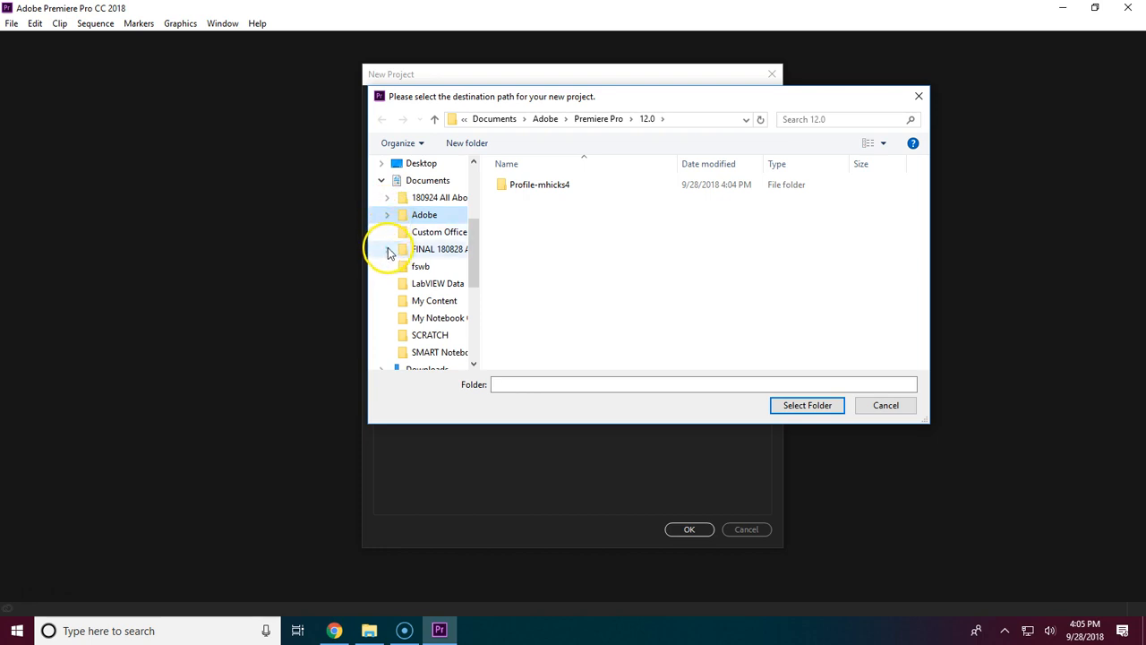
click(387, 197)
click(425, 198)
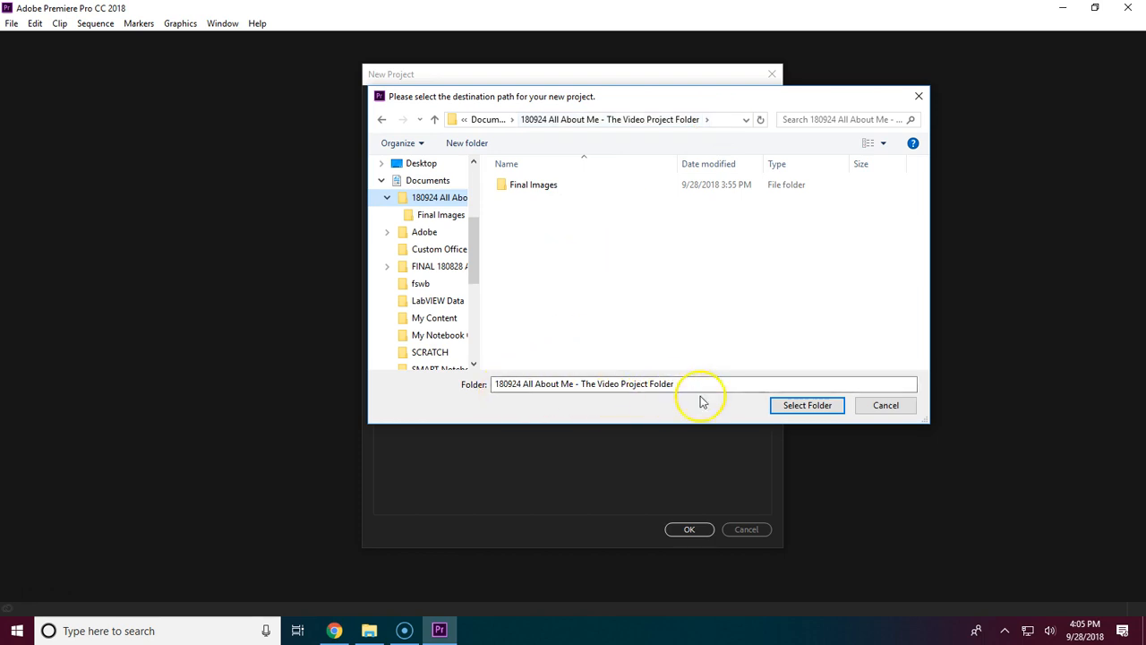
click(796, 408)
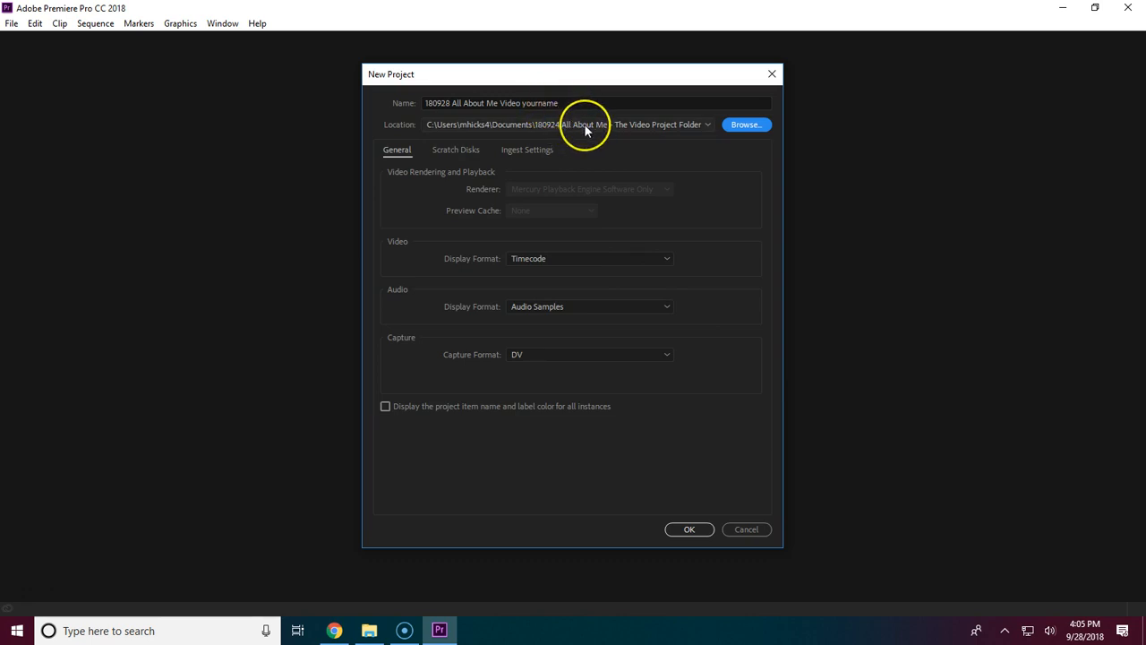
Set the Video Previews and Audio Previews scratch disks to the SCRATCH folder in Documents and create the project
click(452, 149)
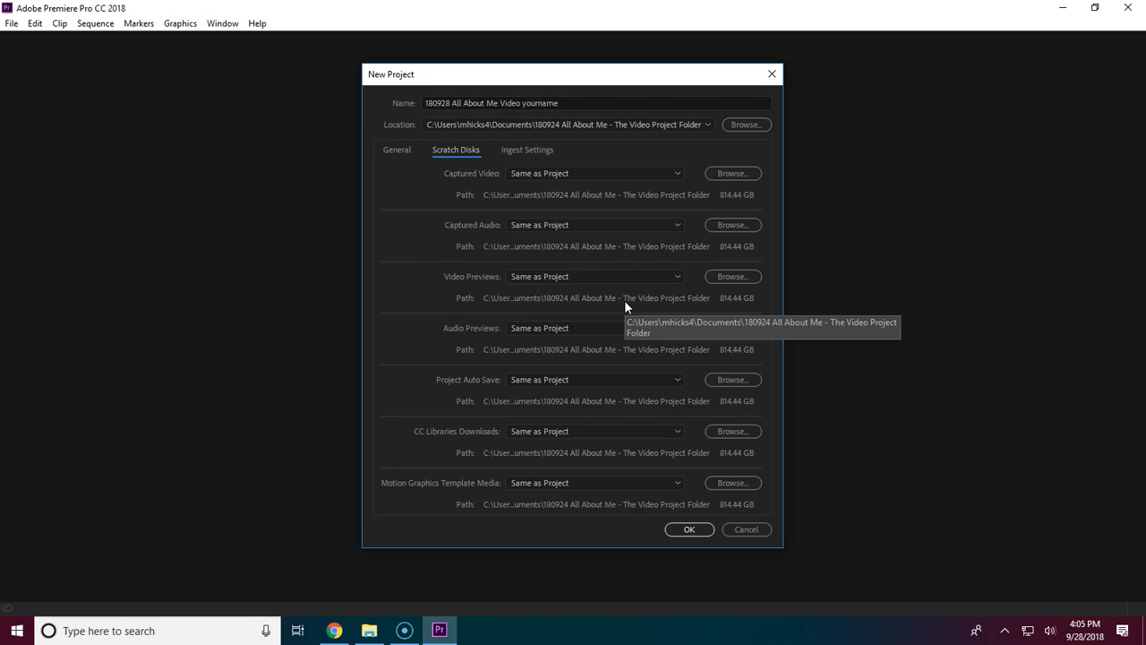
click(735, 277)
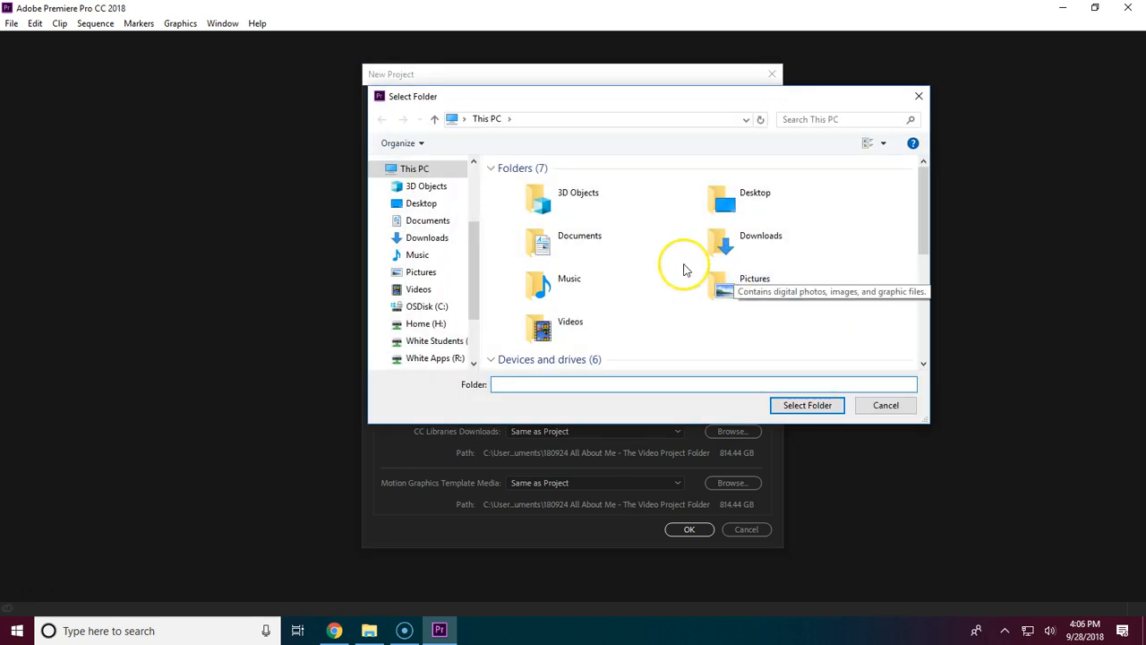
click(429, 222)
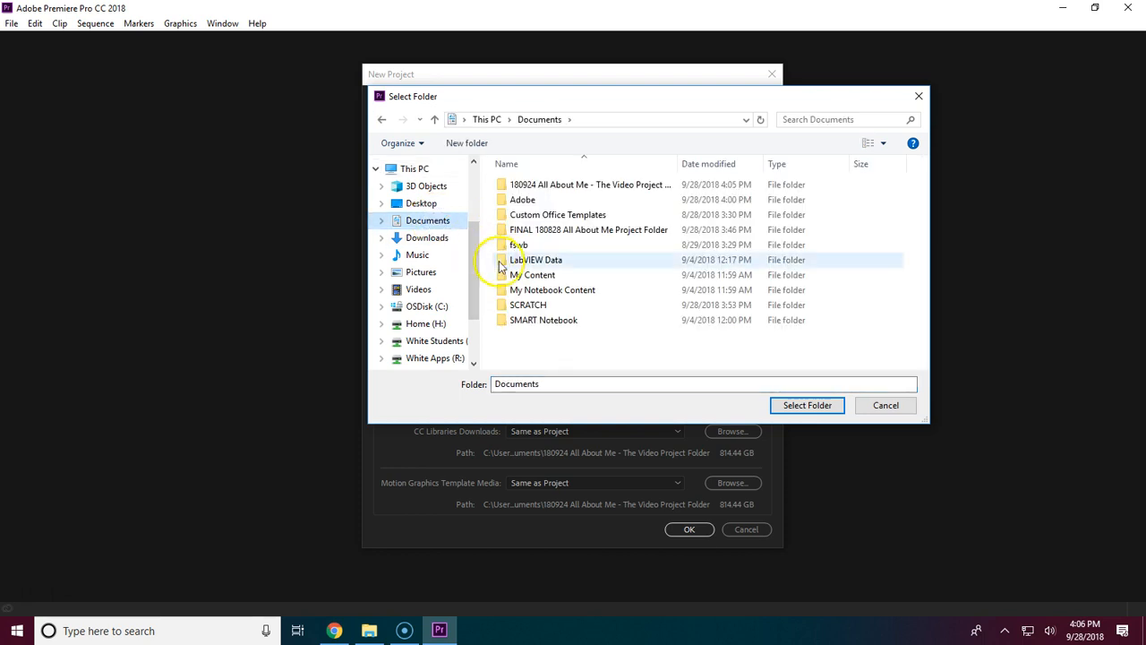
click(523, 305)
click(806, 406)
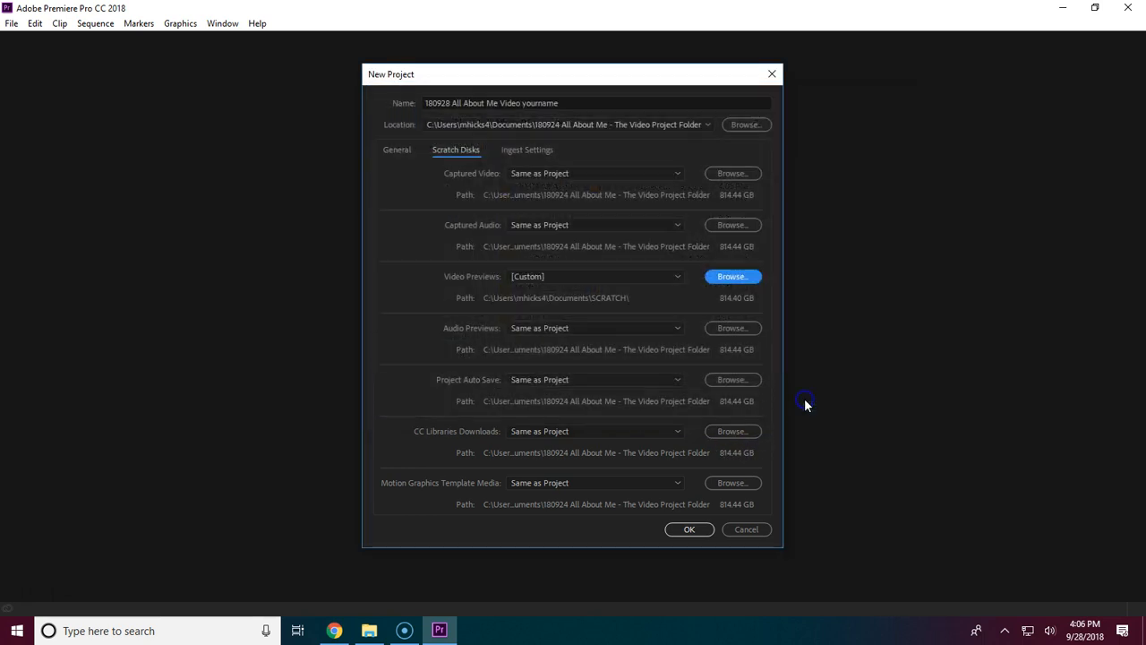
click(735, 328)
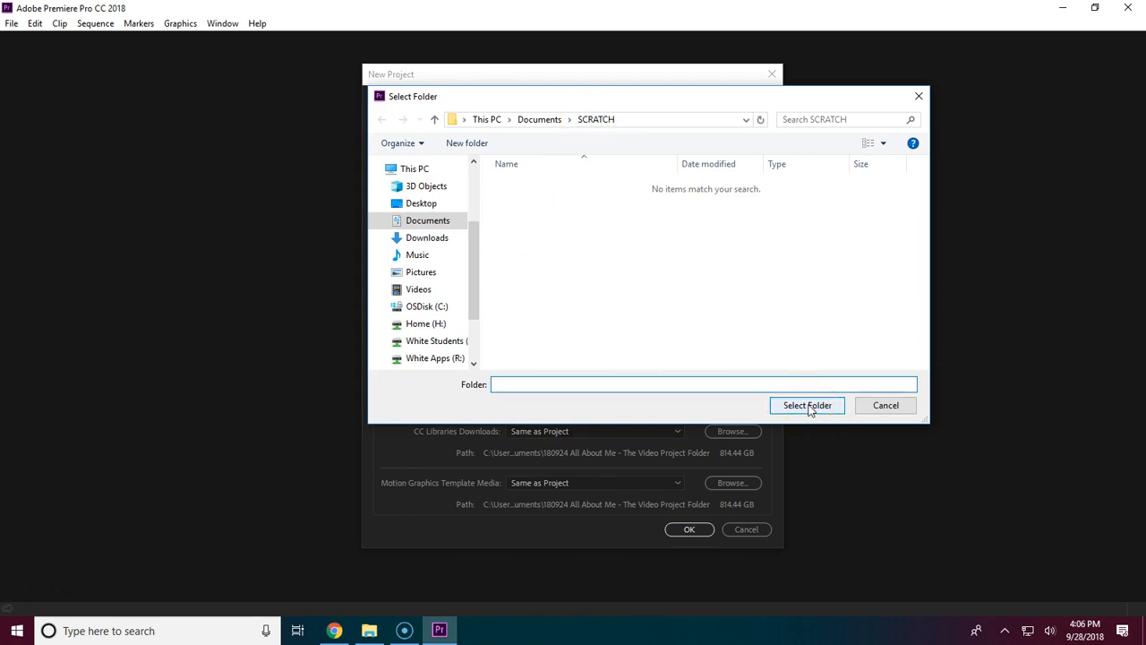
click(808, 405)
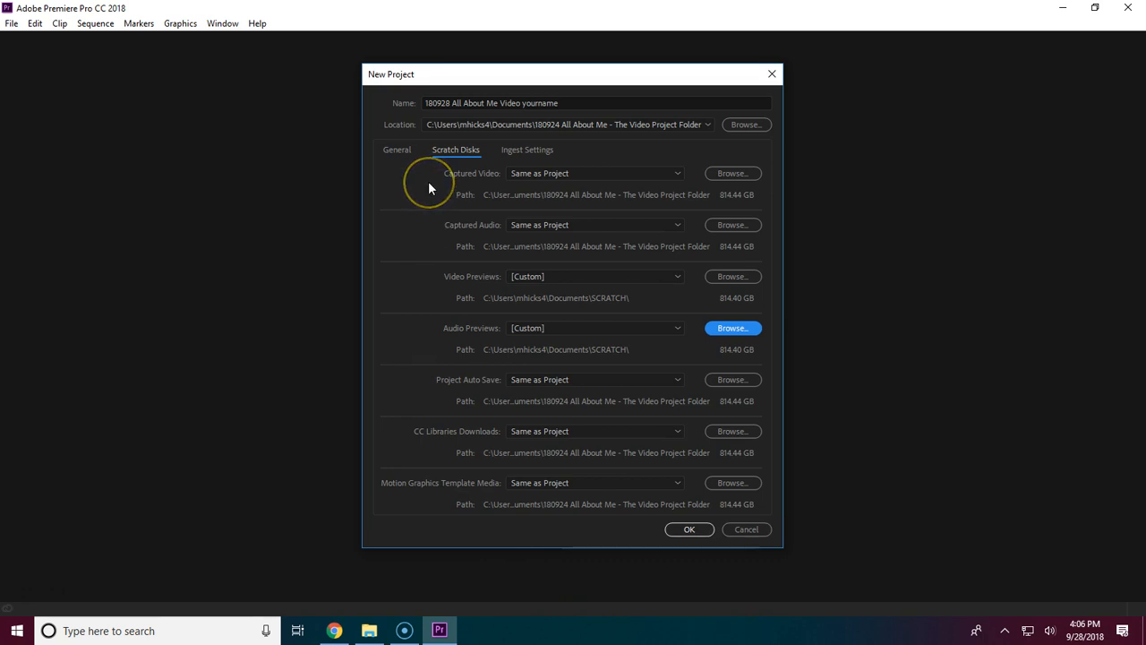
click(687, 530)
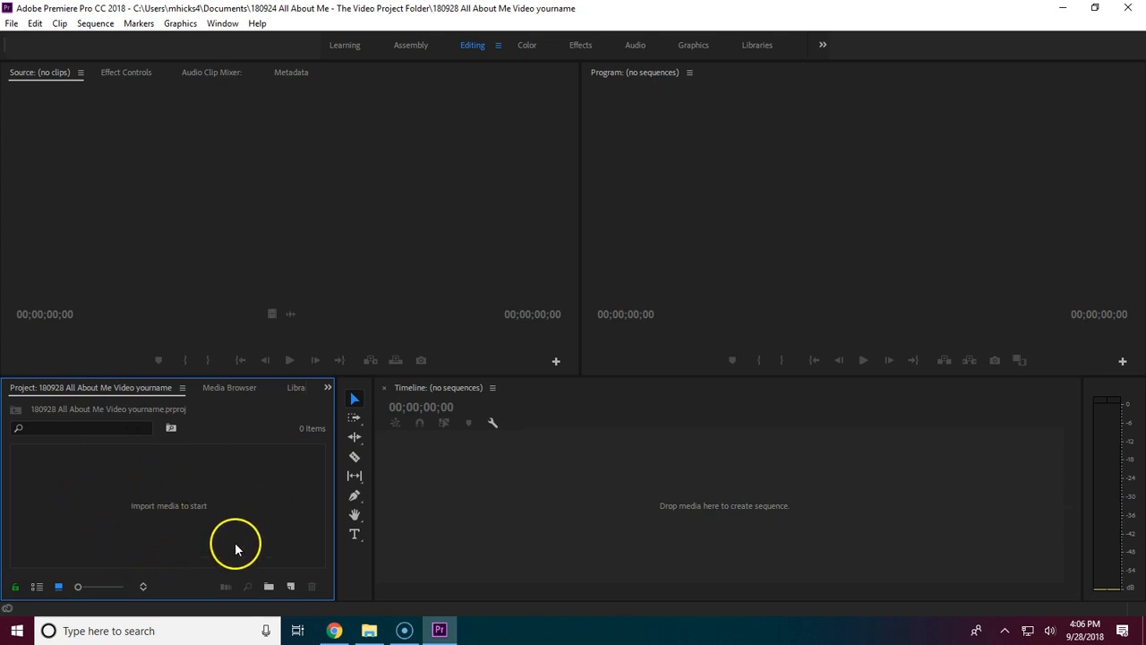
click(220, 391)
click(294, 388)
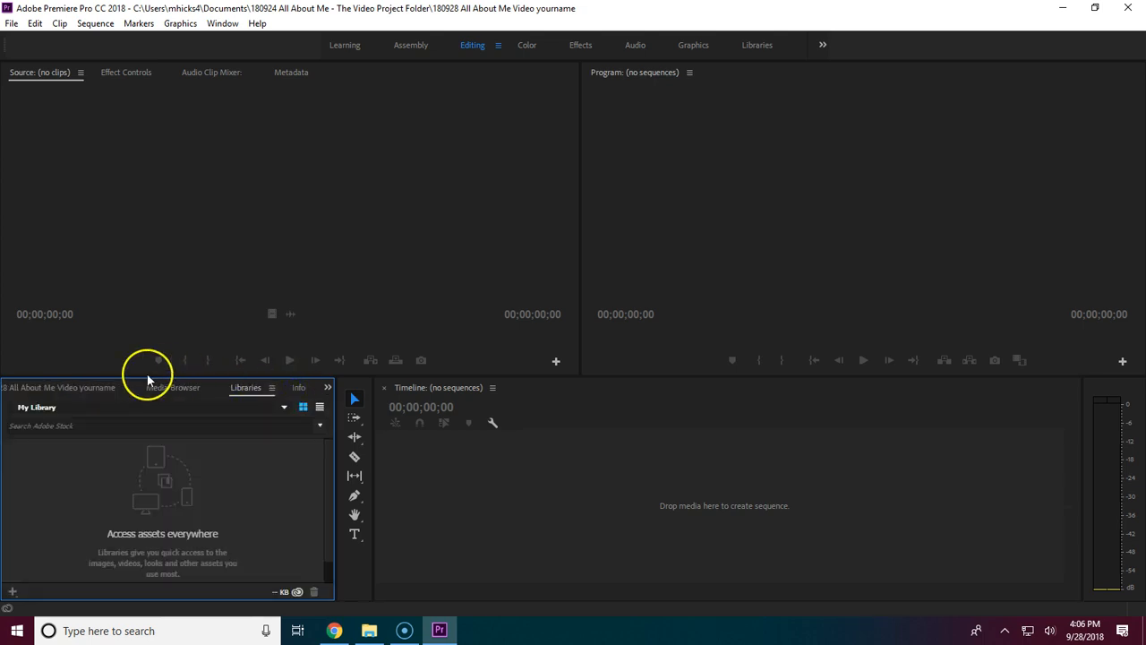
click(85, 391)
click(223, 486)
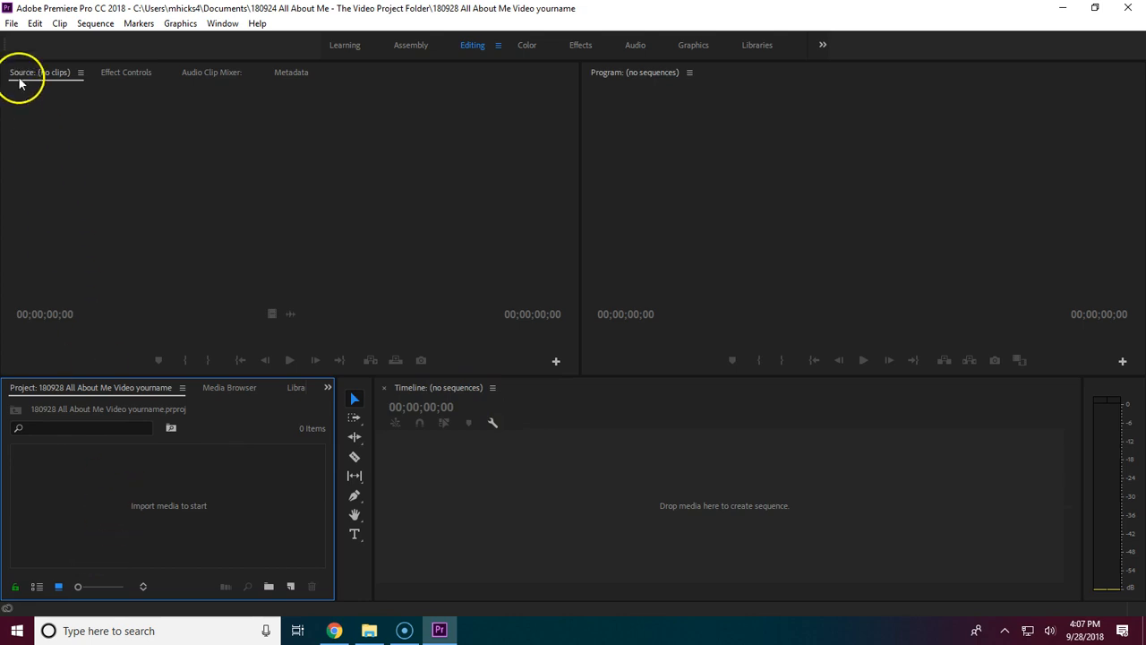
Create a new sequence named "Master" using the AVCHD 1080p30 preset
click(11, 23)
mouse_move(28, 41)
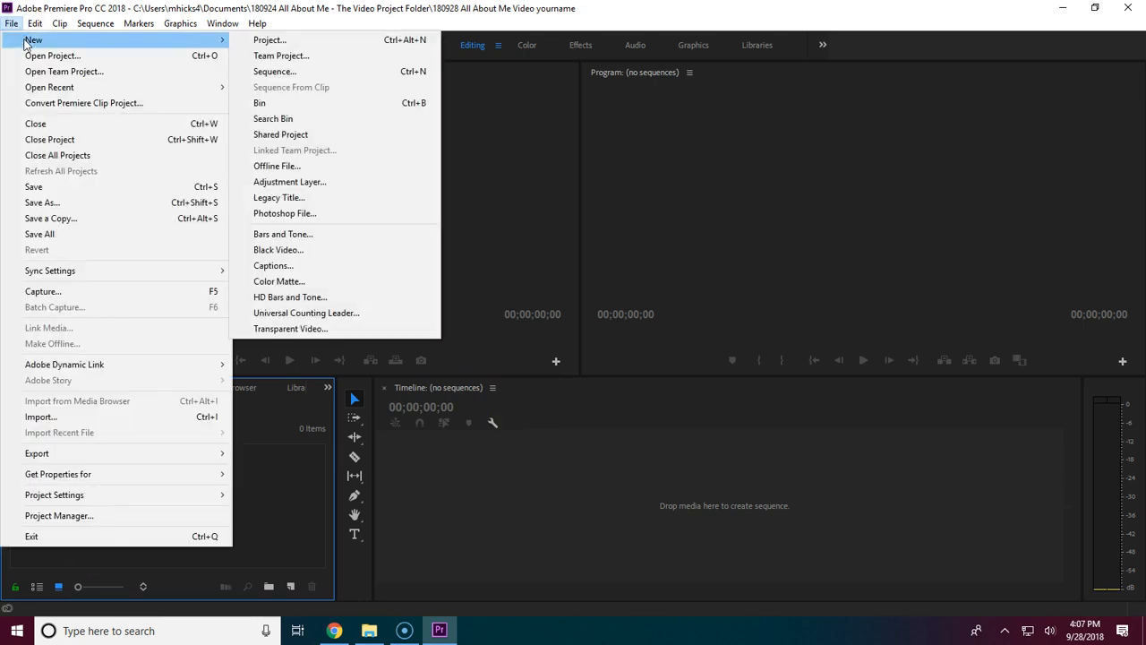
click(250, 73)
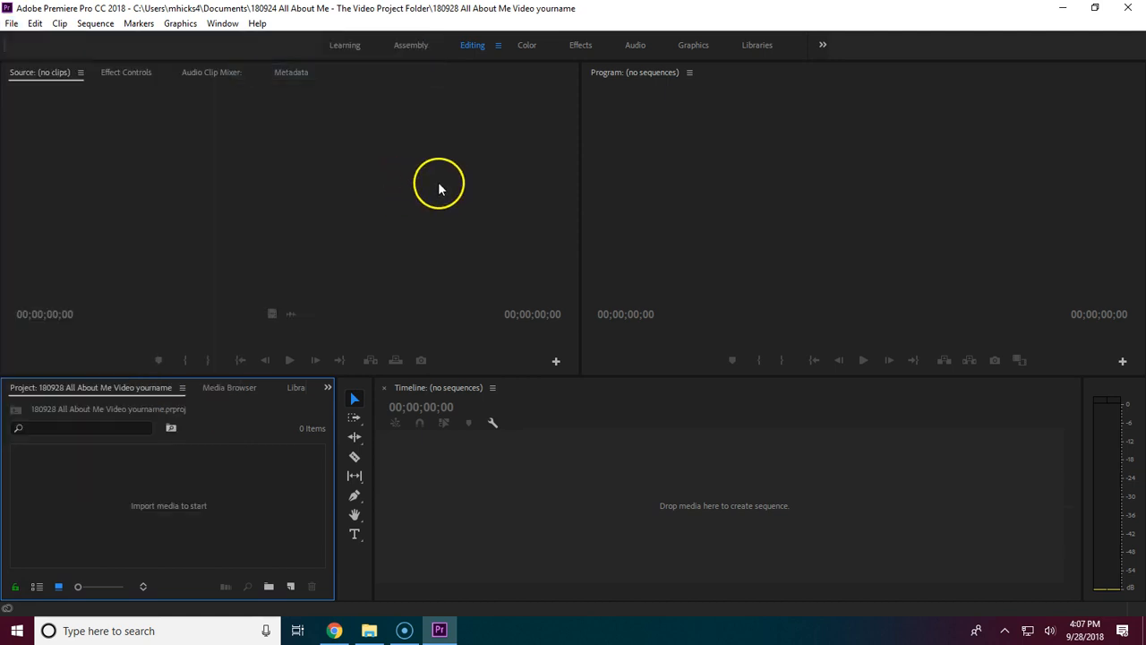
text(Master)
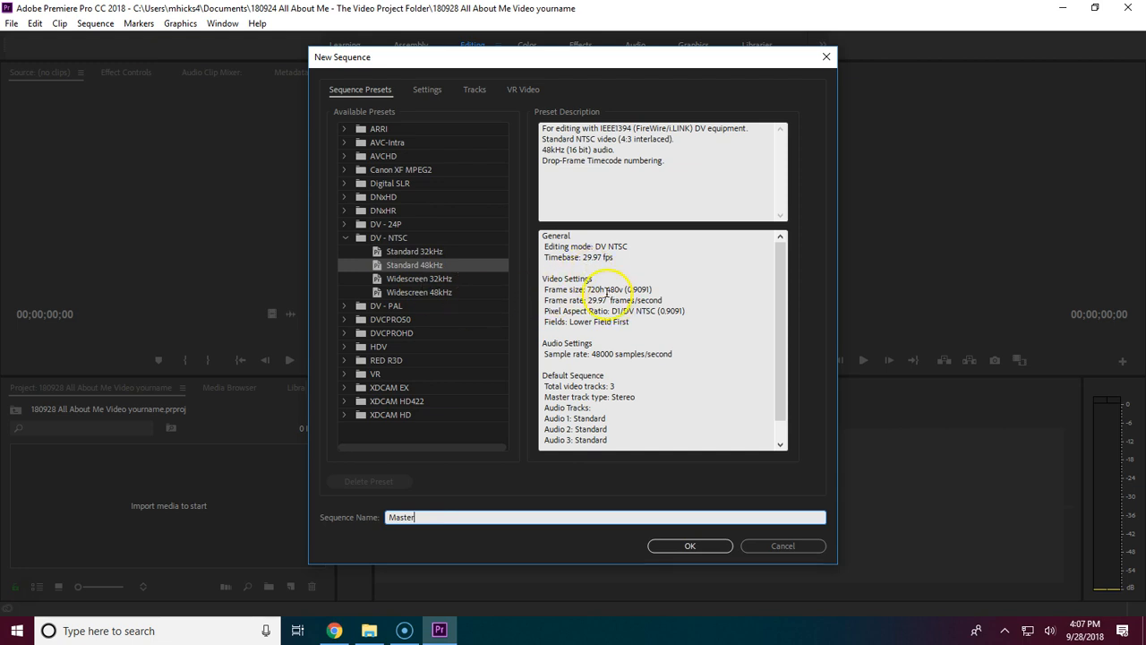
click(344, 156)
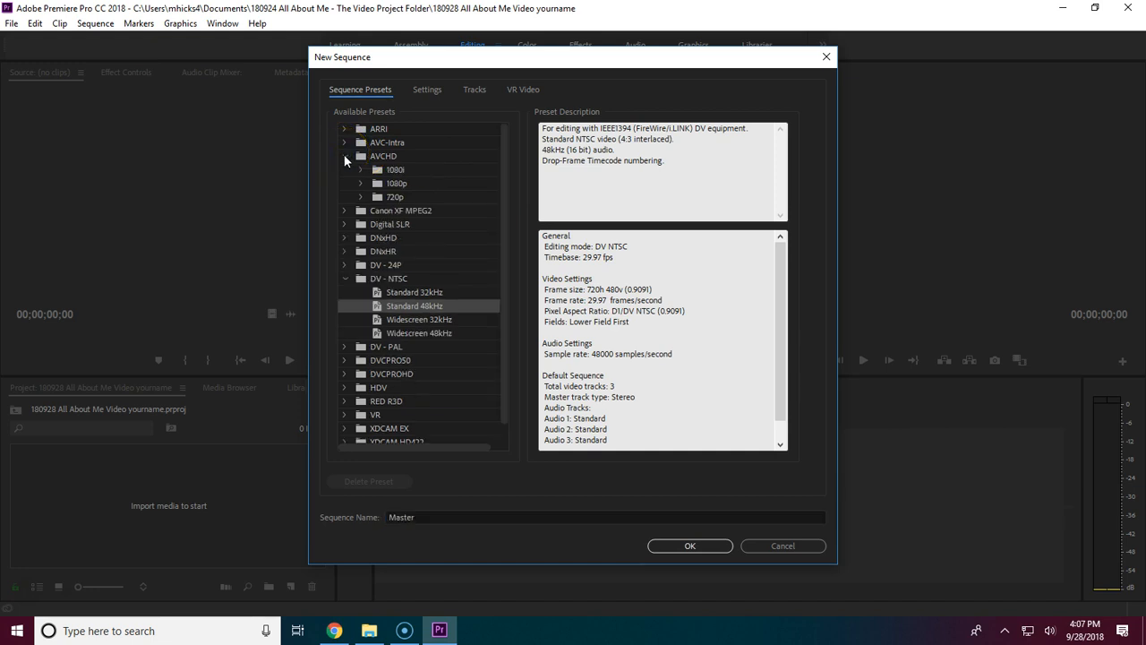
click(360, 184)
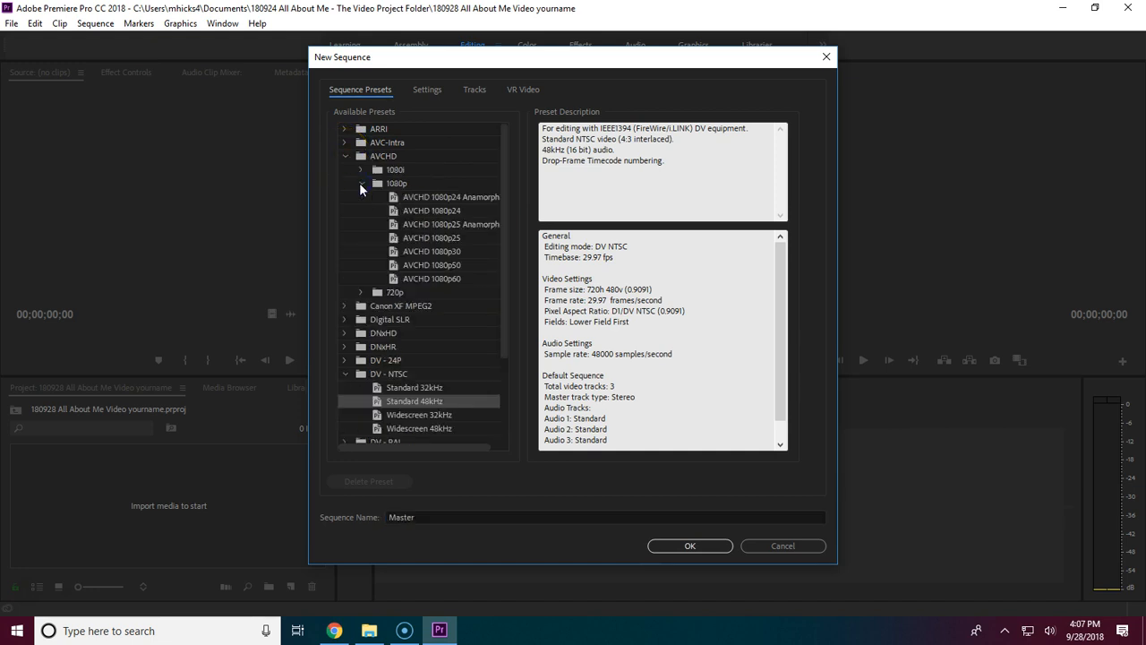
click(412, 252)
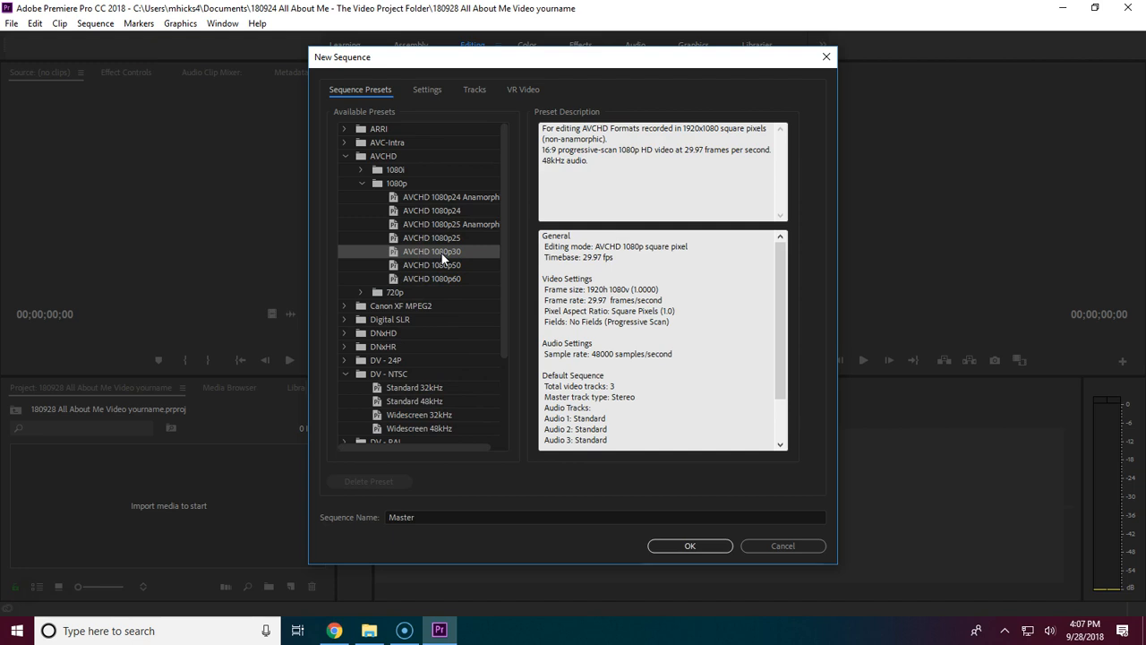
click(689, 545)
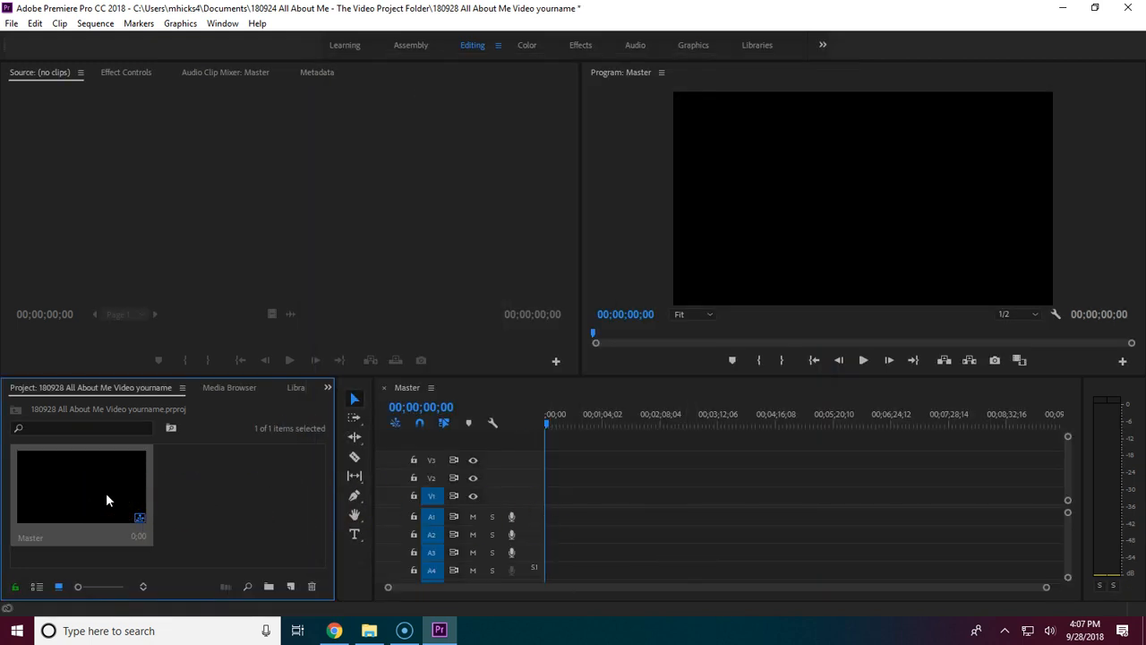
Scrub the playhead along the empty Master timeline and return it to the start
click(548, 425)
drag(548, 425, 867, 424)
drag(952, 421, 542, 436)
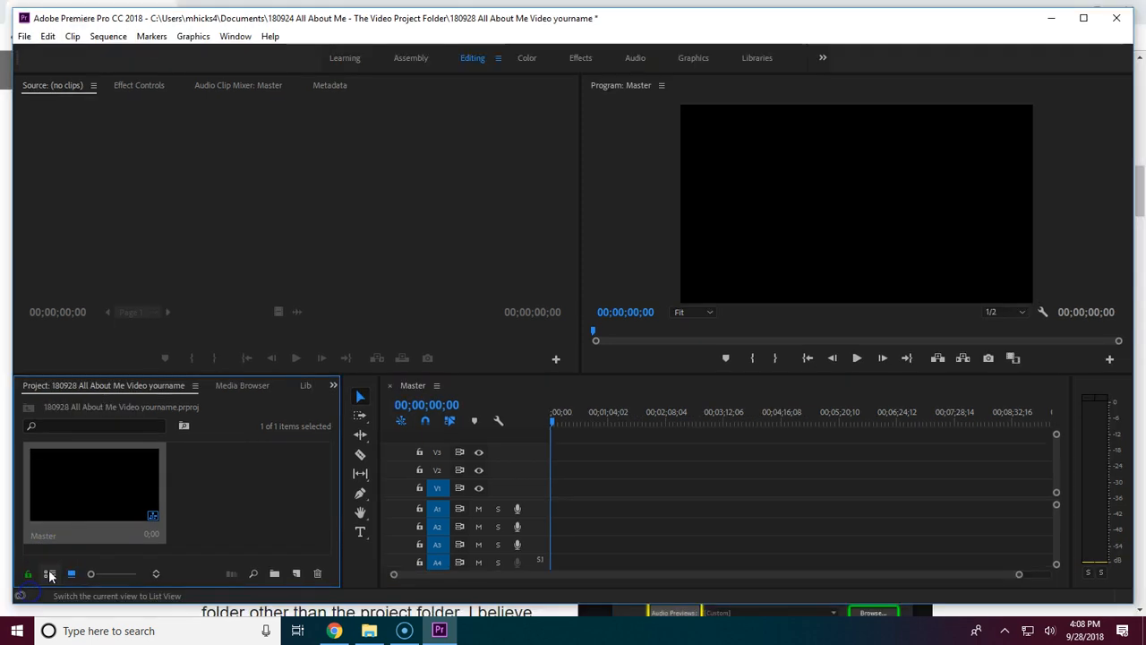
Show the project items in List View
click(50, 574)
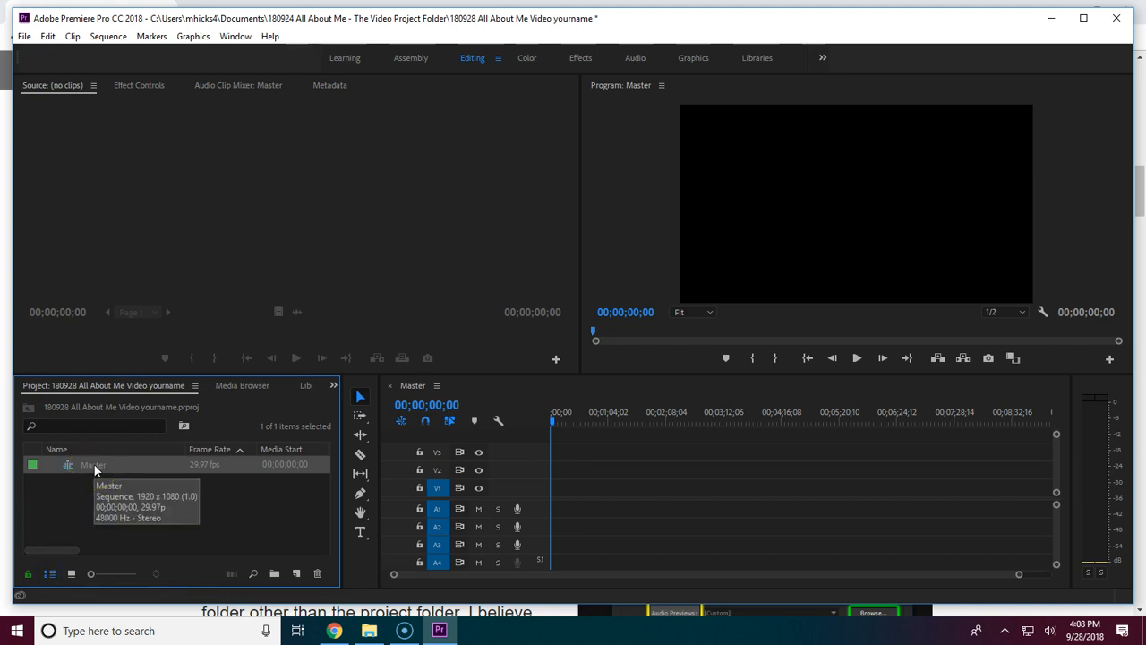
click(88, 490)
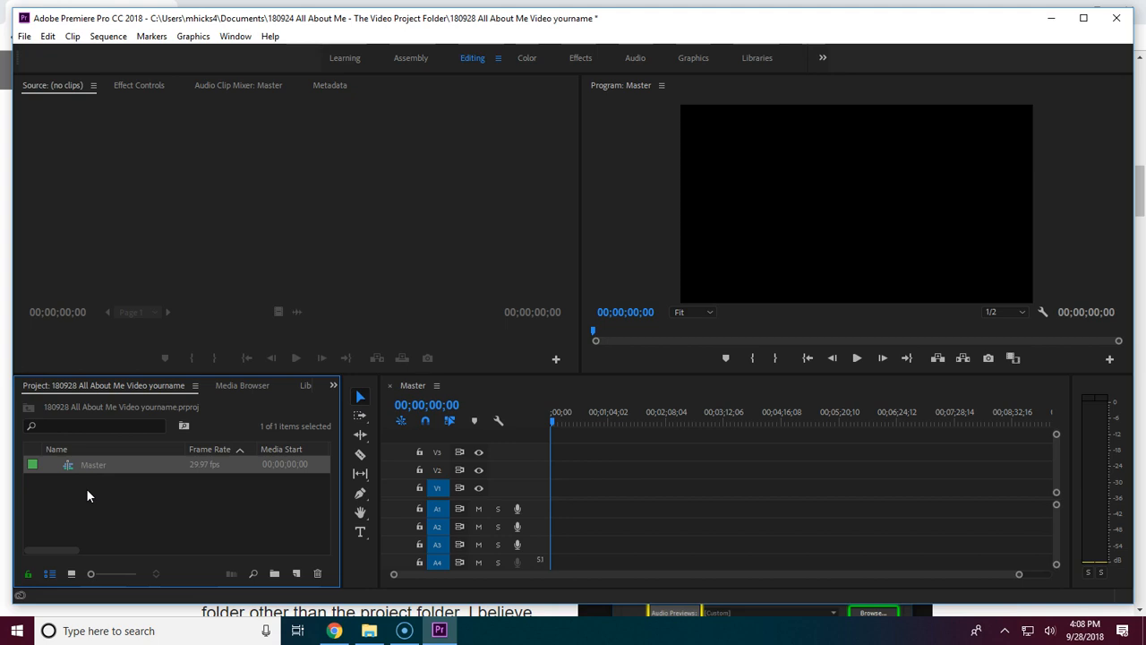
double_click(87, 490)
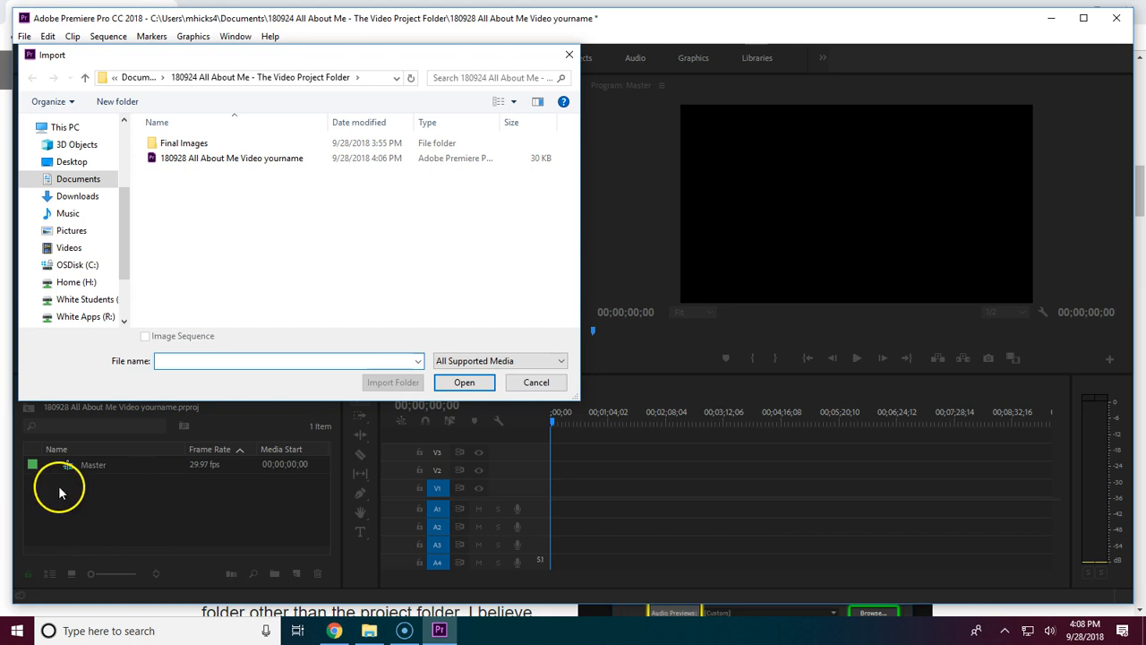
click(533, 383)
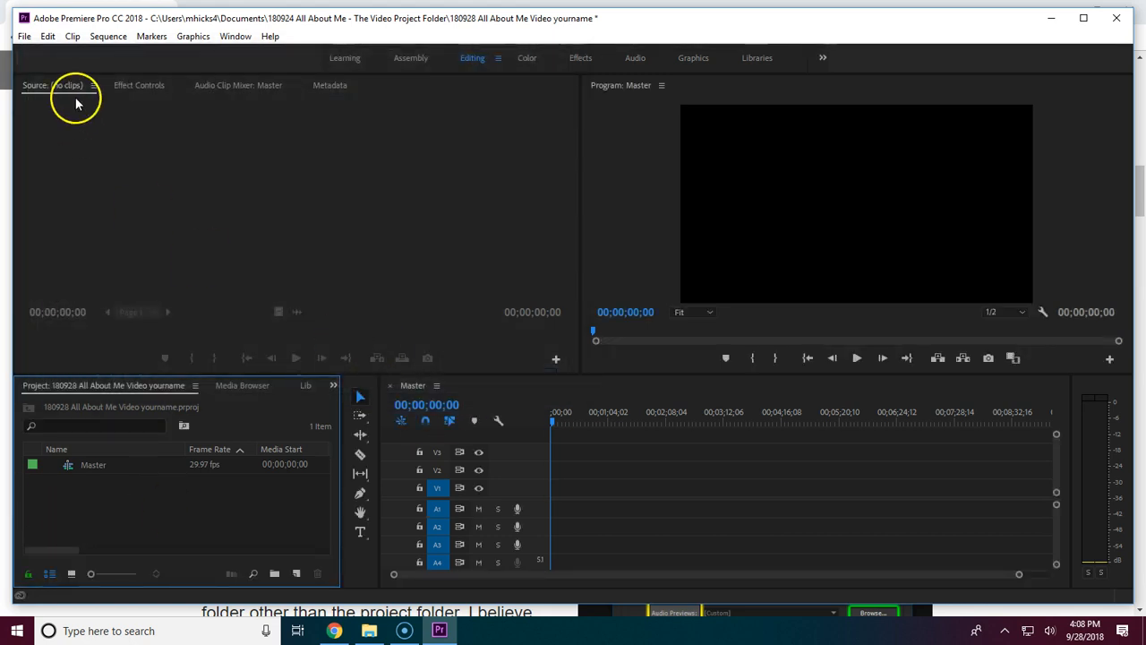
Import the whole "Final Images" folder from the video project folder into the project
click(25, 36)
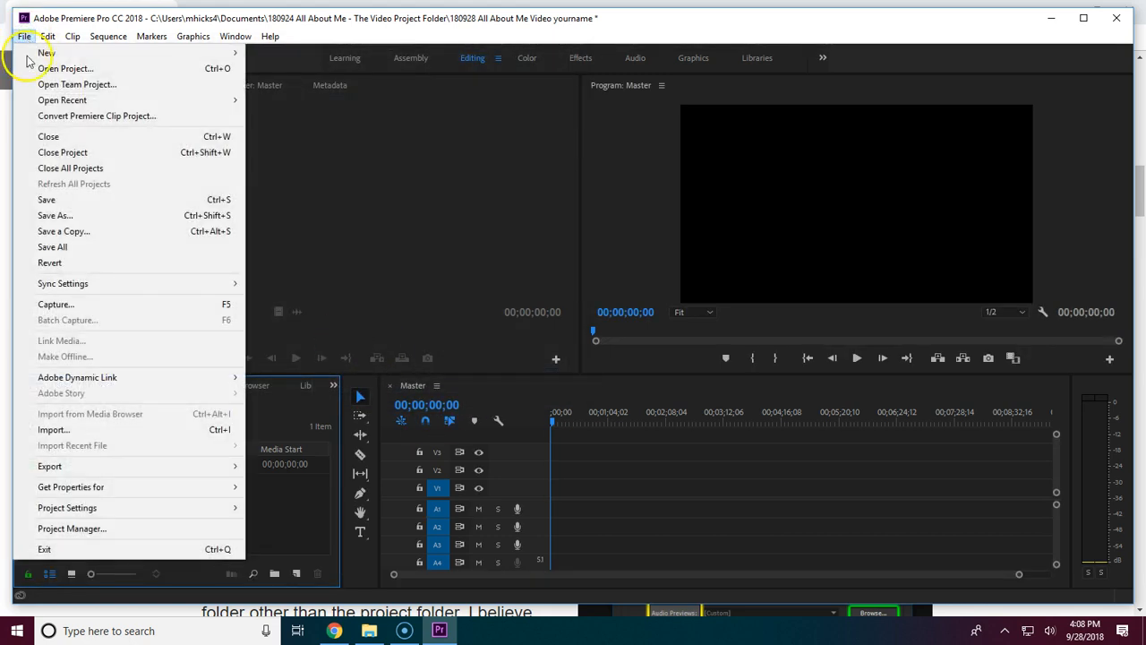
click(221, 431)
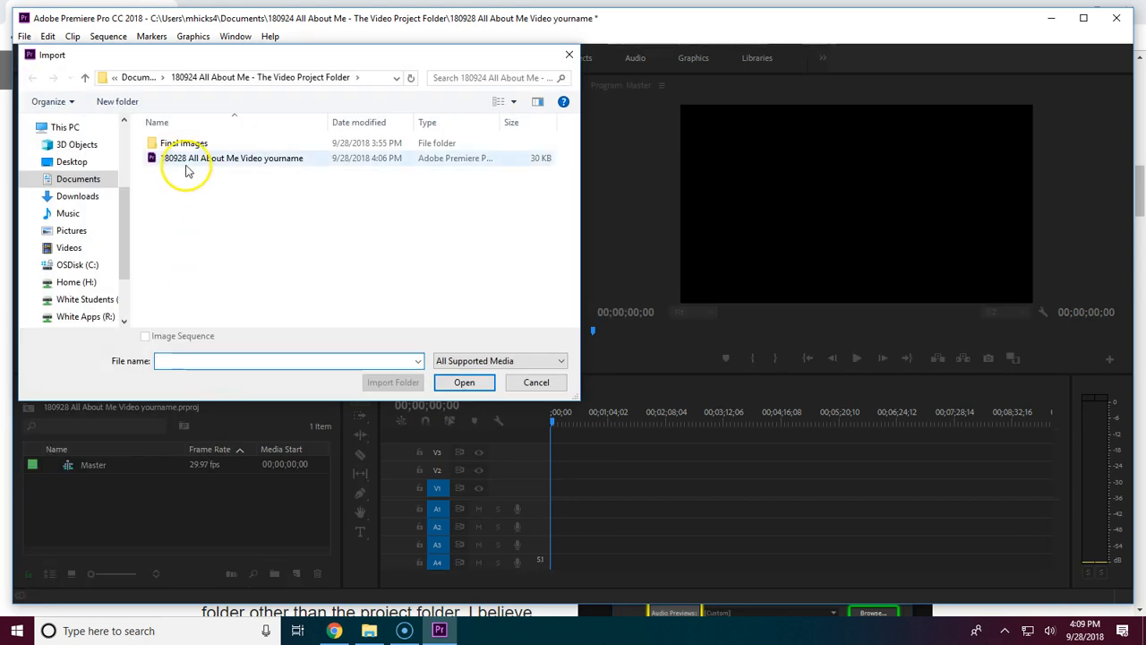
click(185, 148)
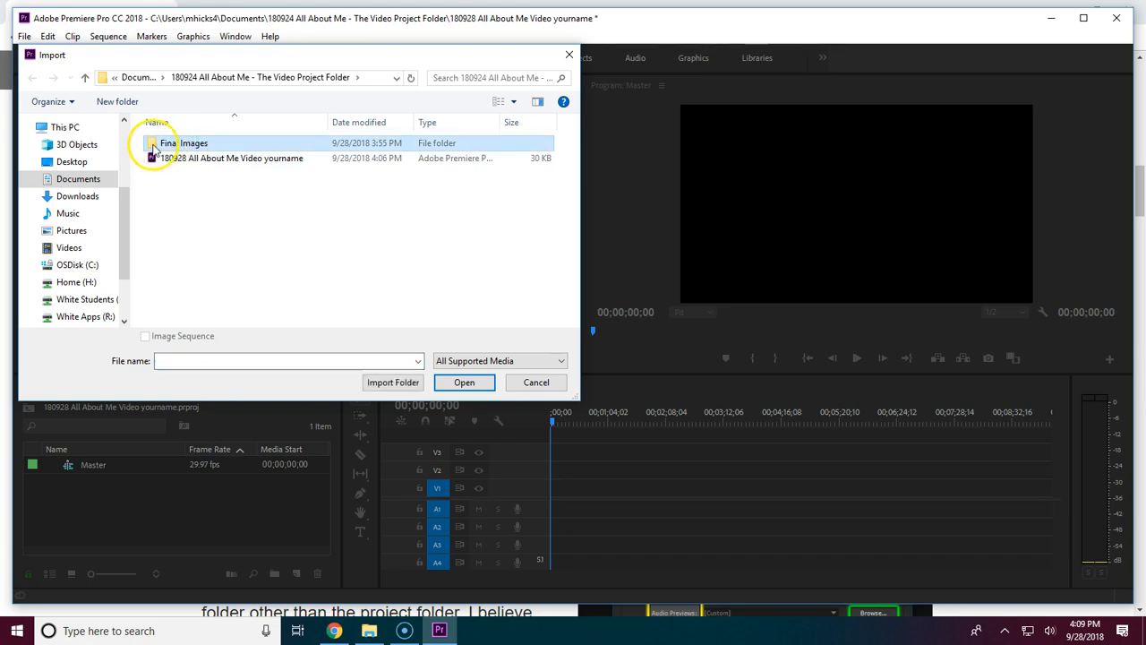
double_click(154, 145)
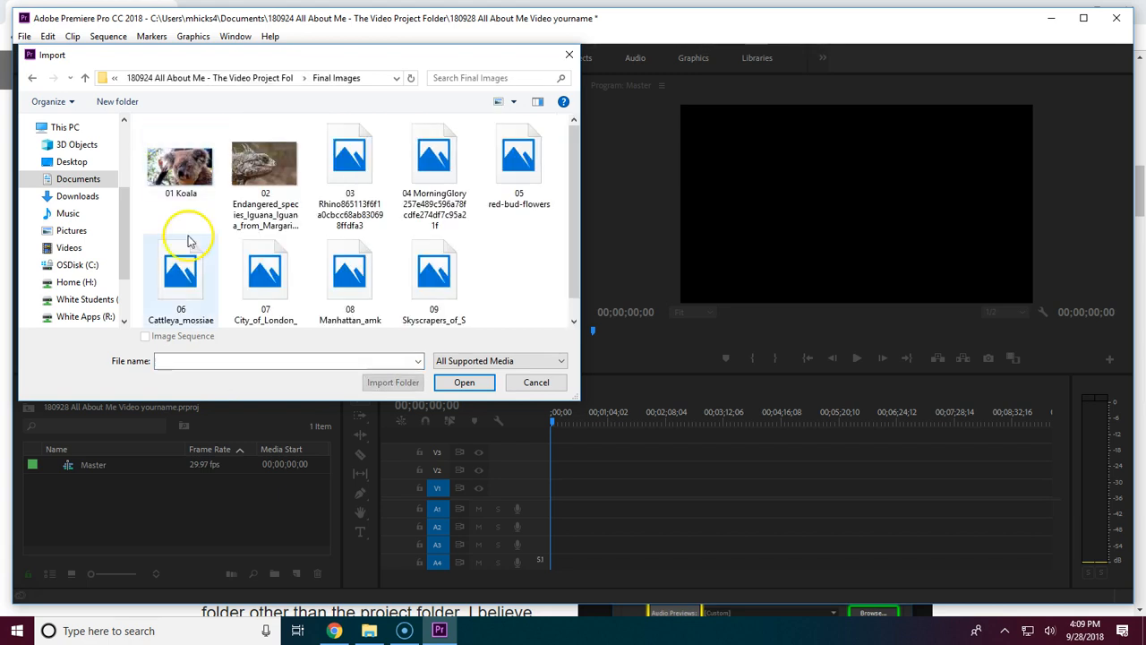
click(274, 84)
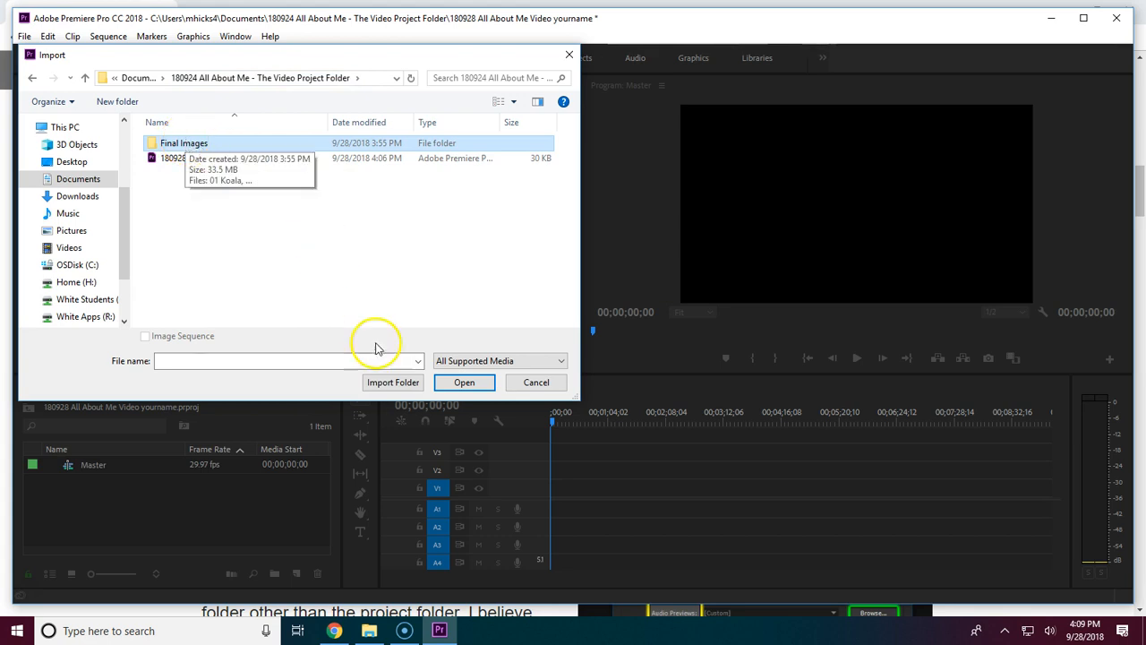
click(386, 384)
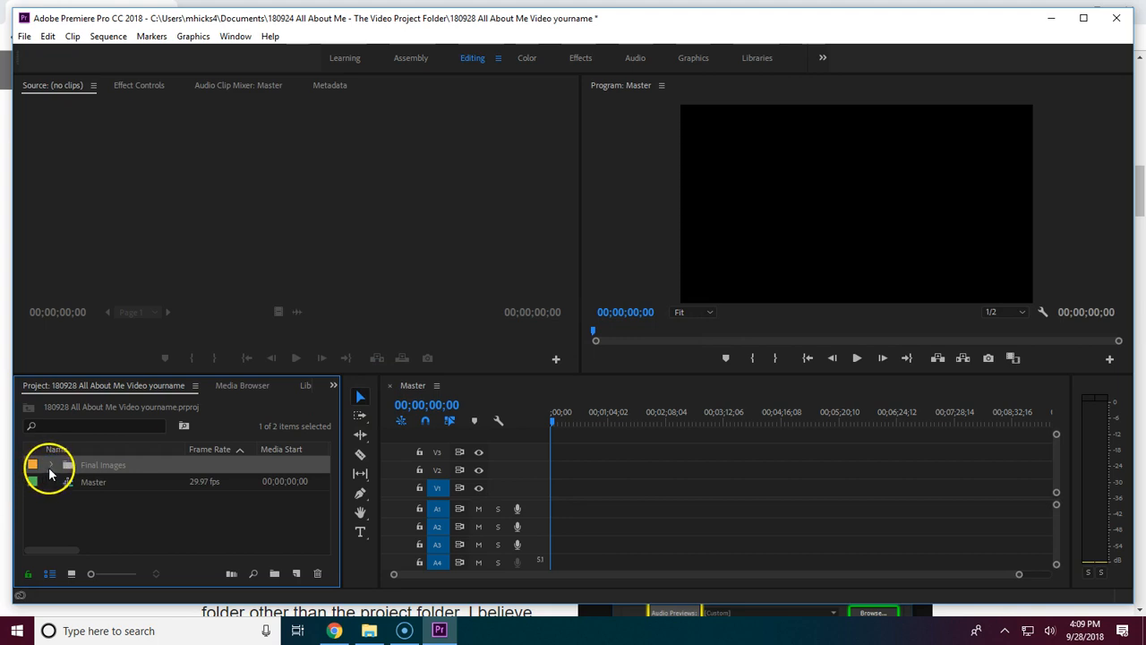
Expand the Final Images bin and look through the imported image files
click(51, 466)
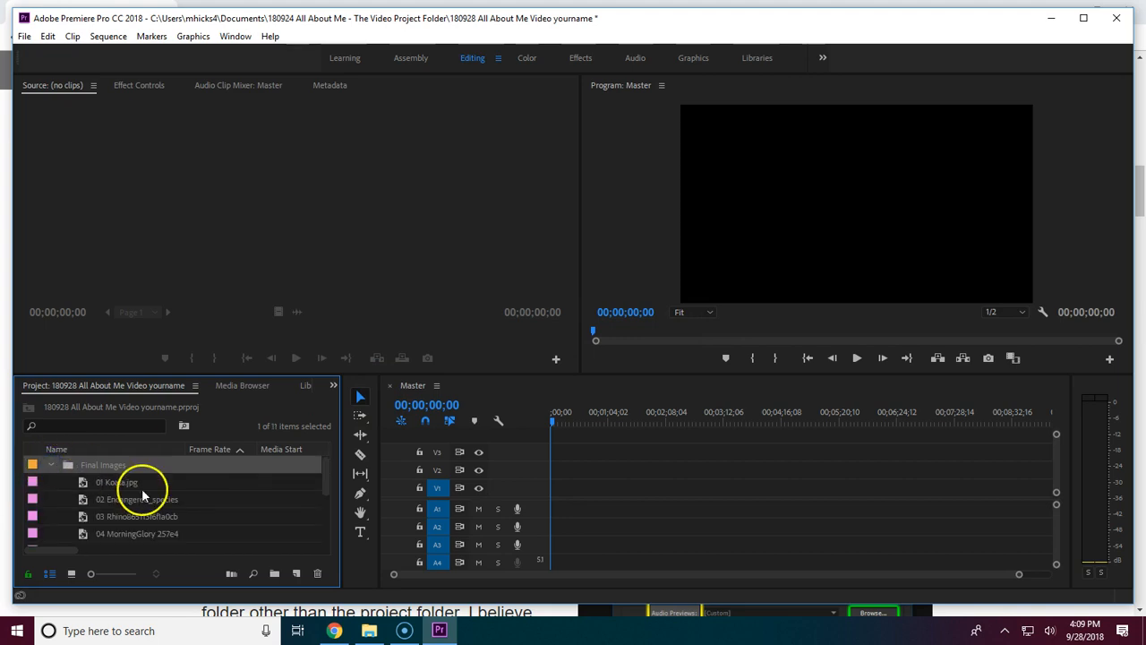
click(52, 464)
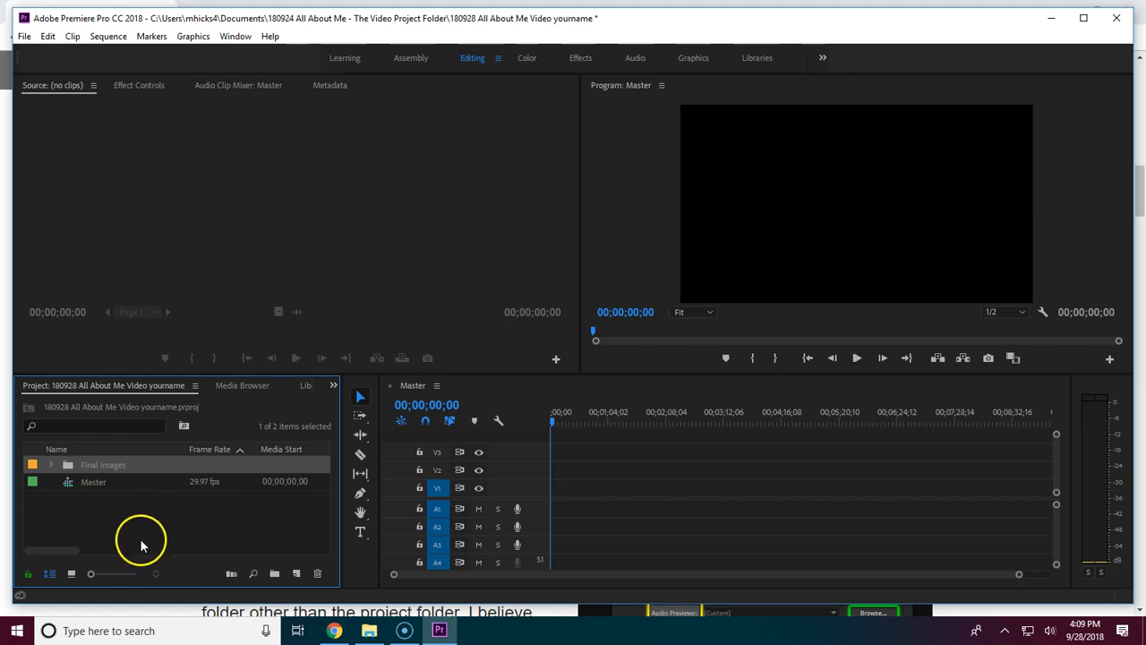
click(51, 465)
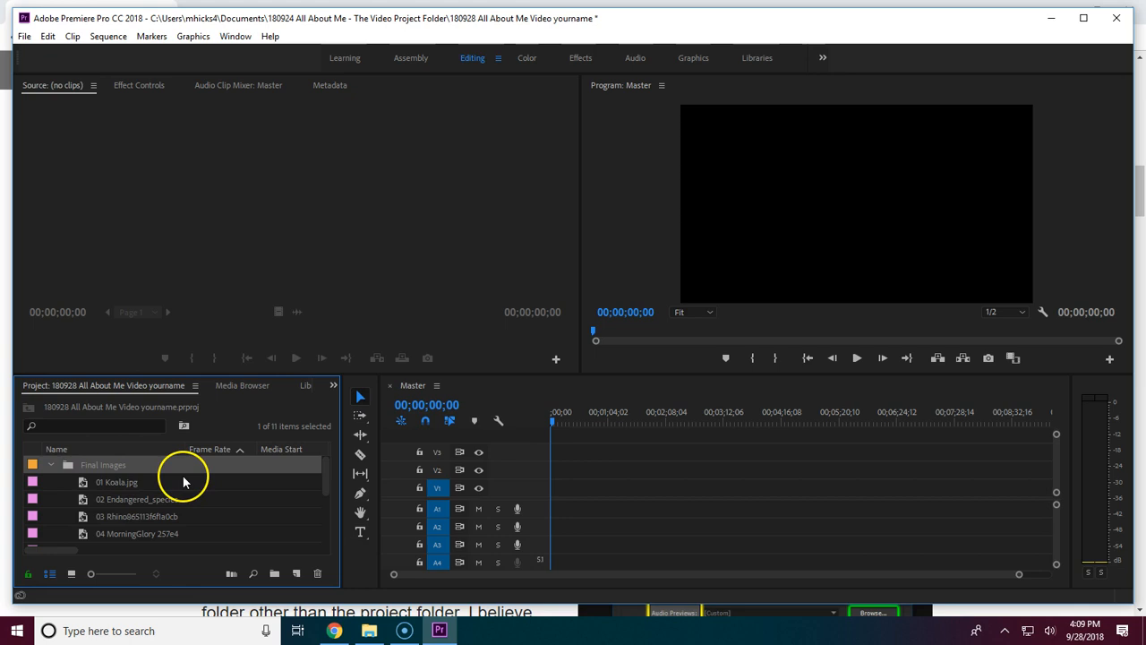
scroll(181, 487, down, 1)
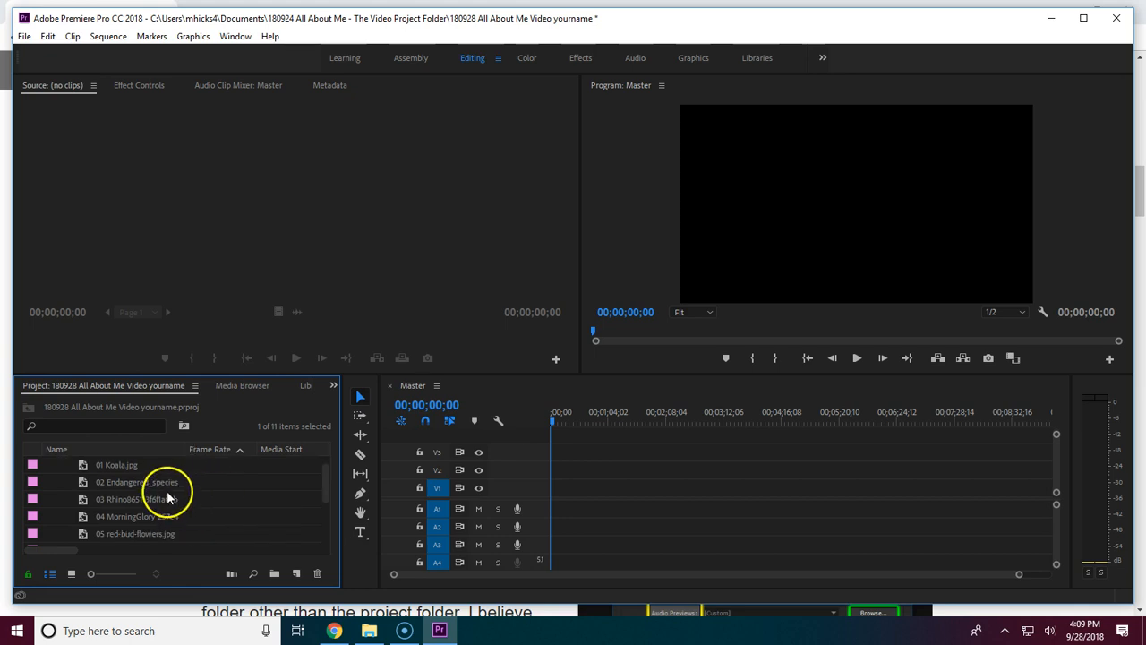
scroll(179, 518, down, 1)
scroll(154, 528, down, 2)
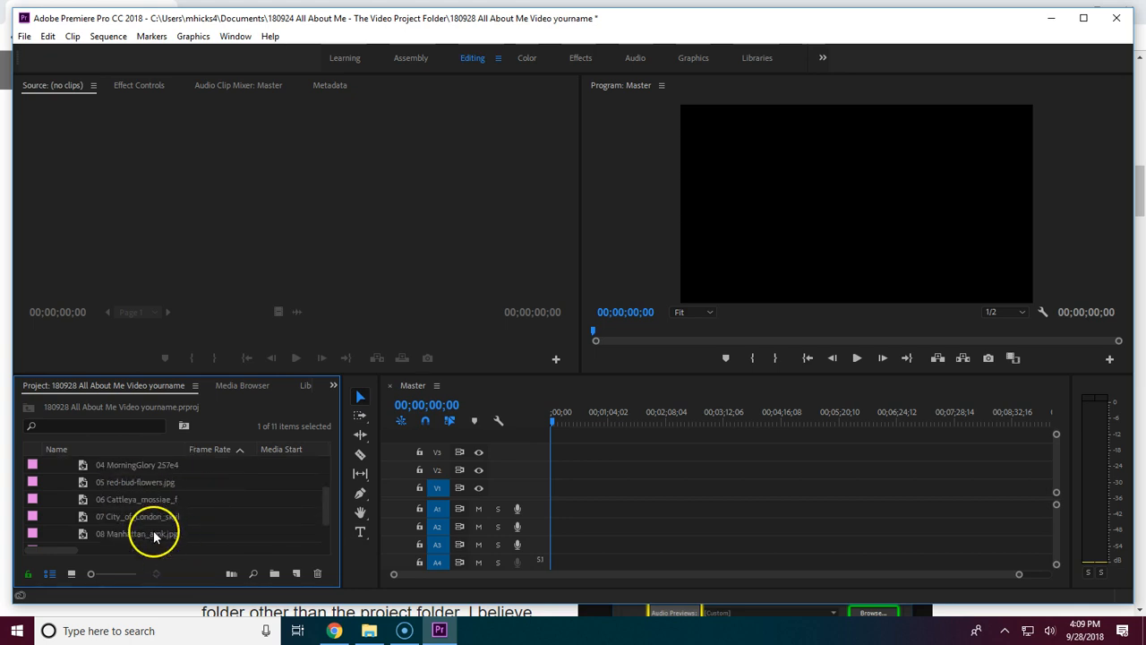